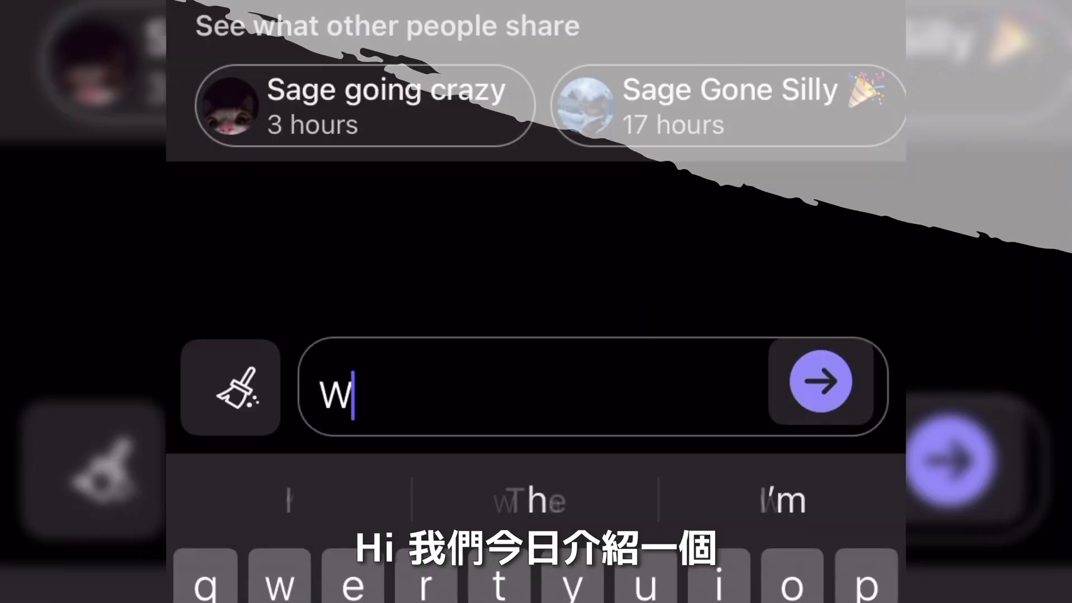
Type the question 'Who are you ?' into Poe's chat message box.
type("h")
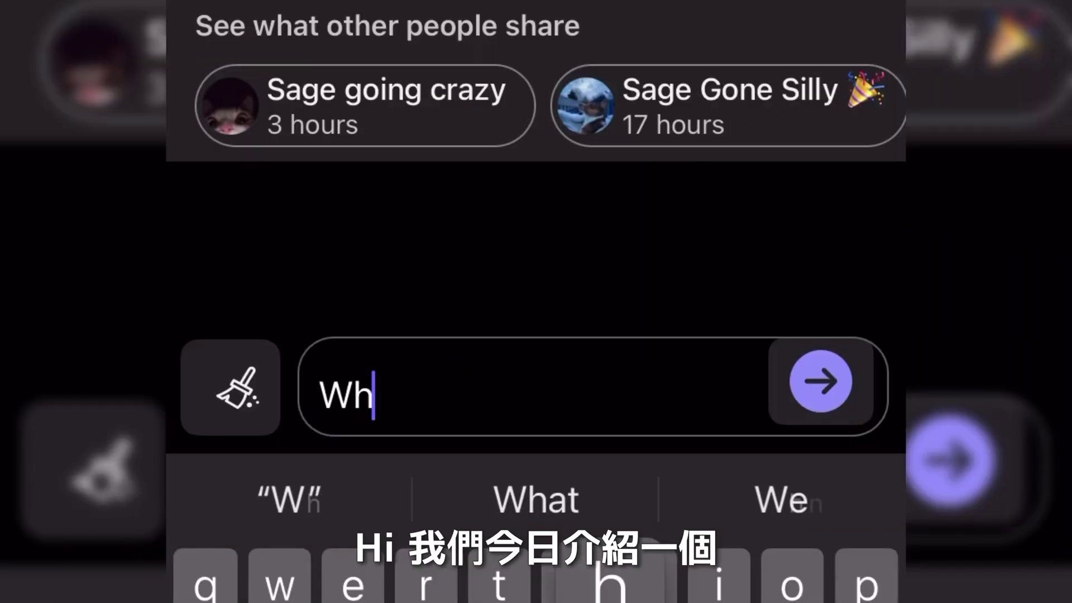
type("o a")
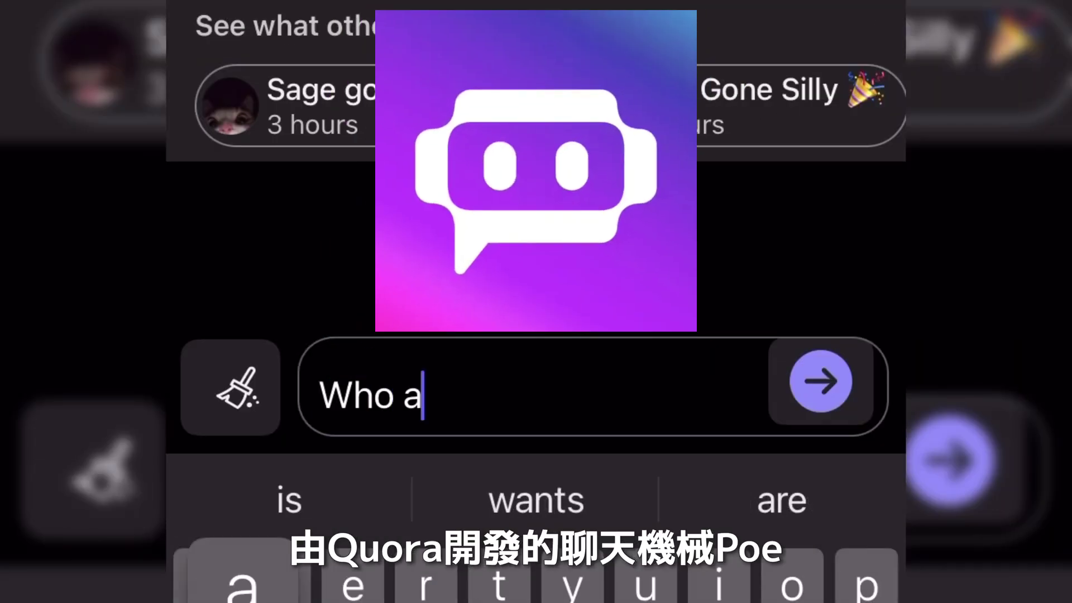
type("re you ")
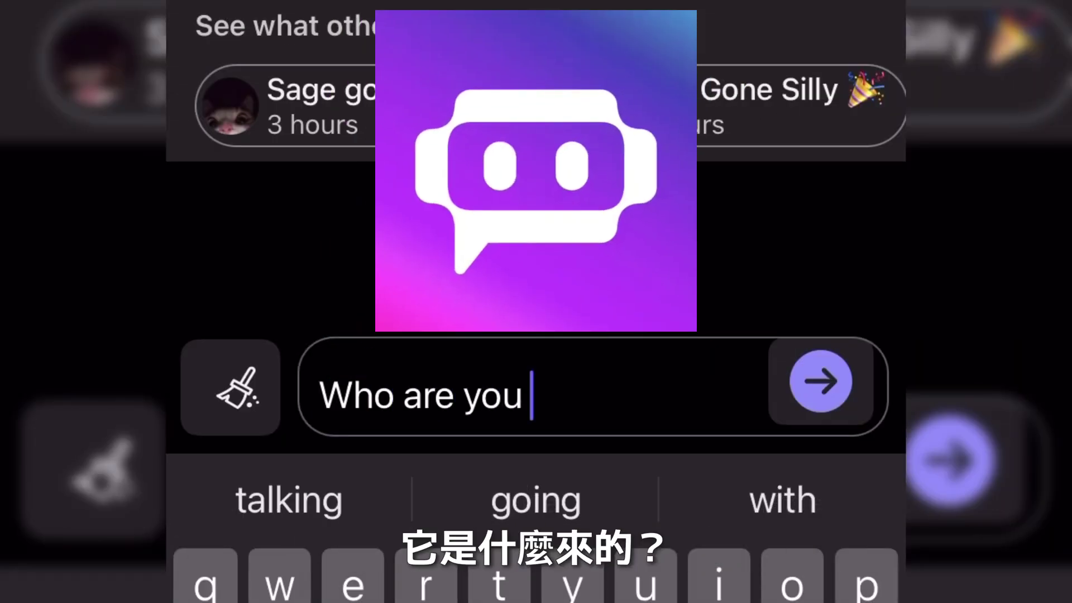
type("?")
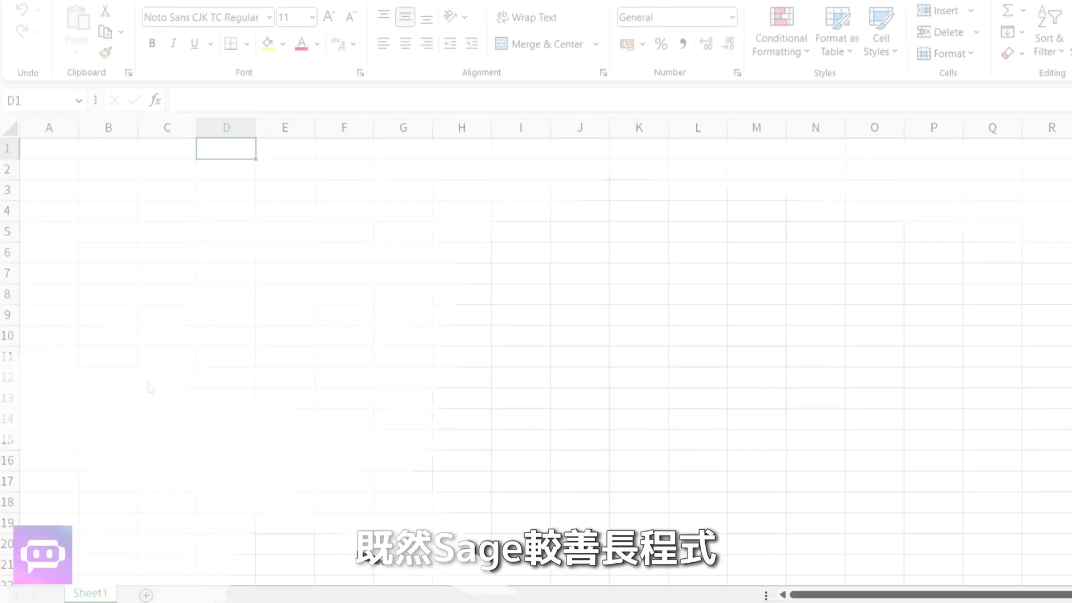
Paste the copied Country, Month, Average Temperature (°C) table into Sheet1 starting at A1.
left_click(53, 149)
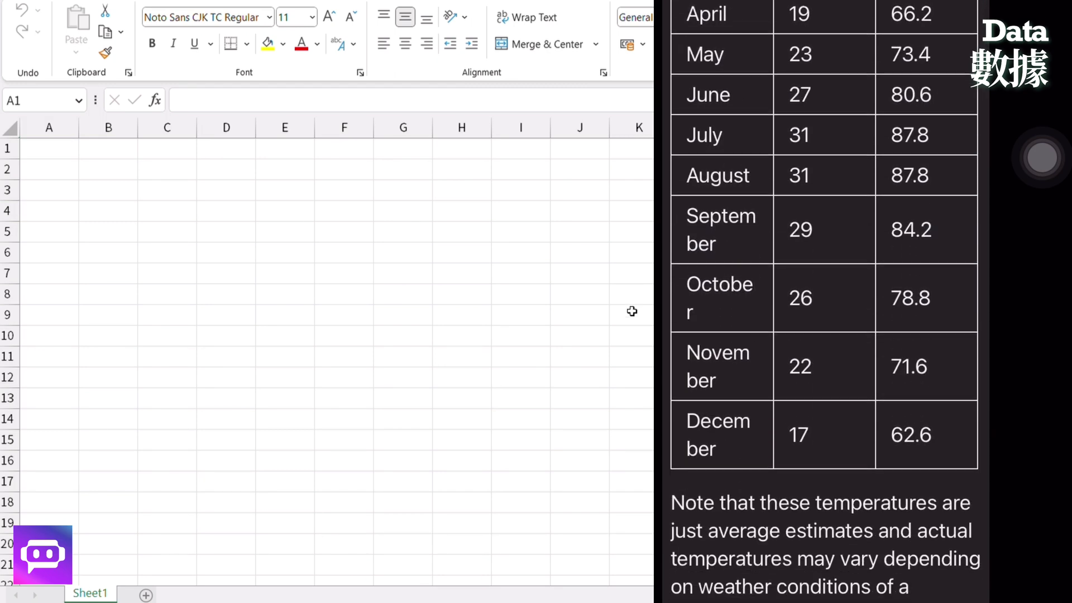
key("ctrl+v")
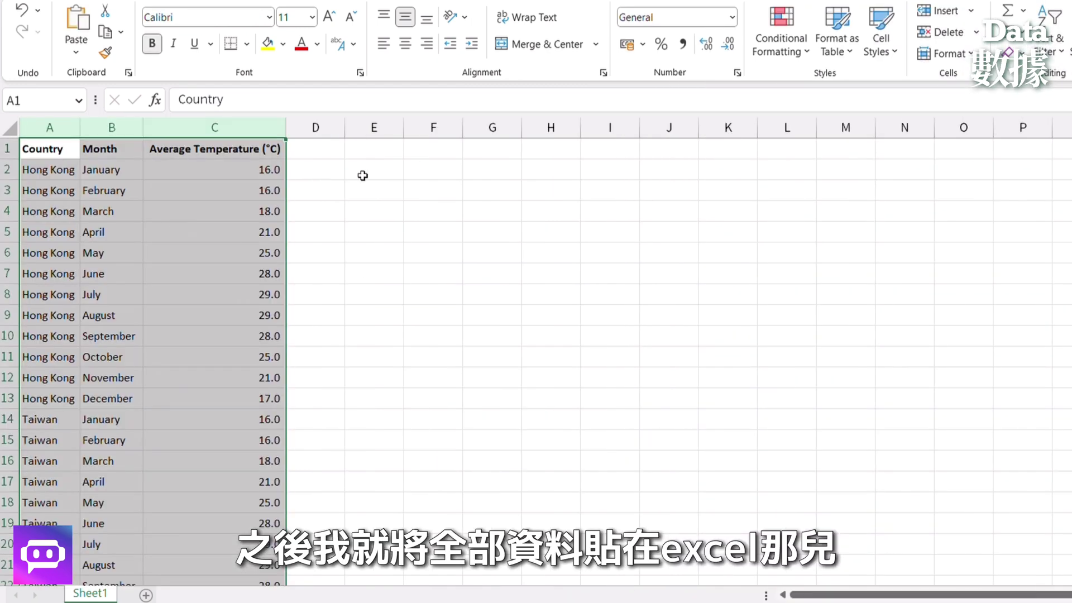
Enter =INDEX(B2:B13,MATCH(MAX(C2:C13),C2:C13,0)) in E2 to return Hong Kong's hottest month, July.
left_click(354, 169)
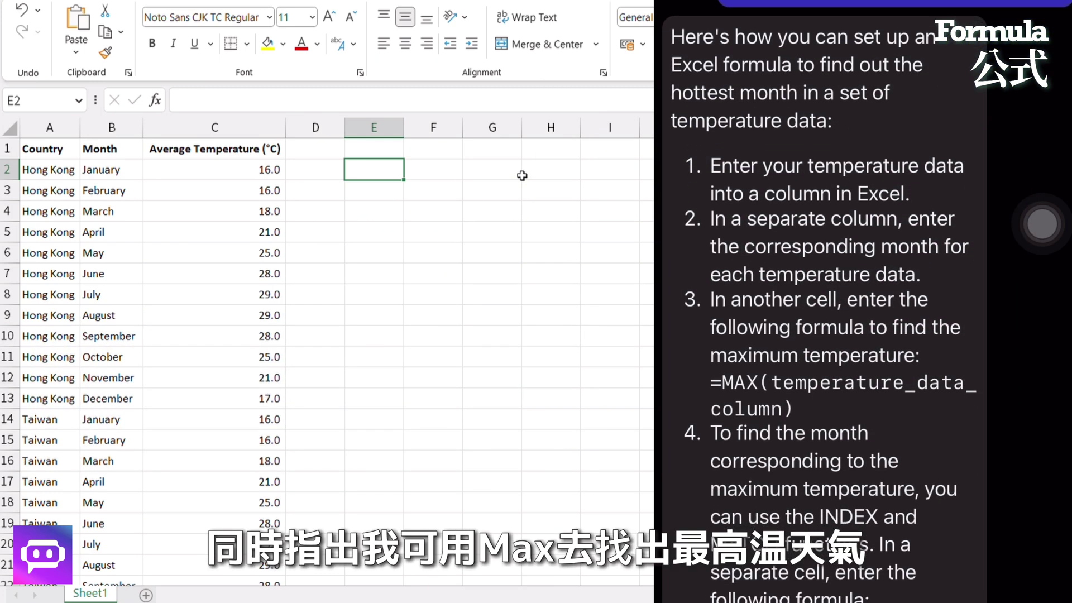
type("=")
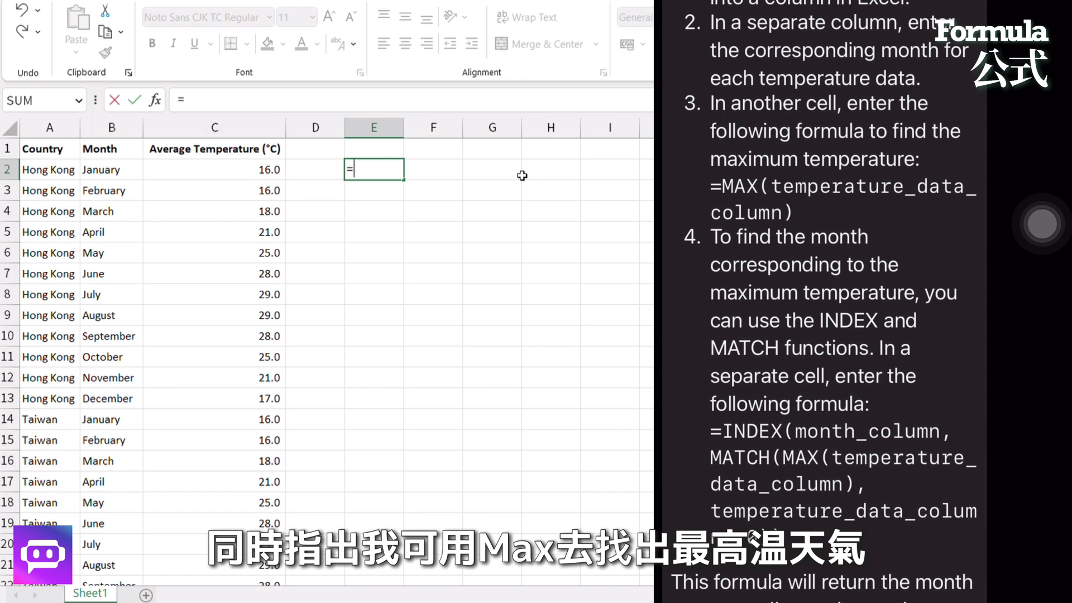
type("index")
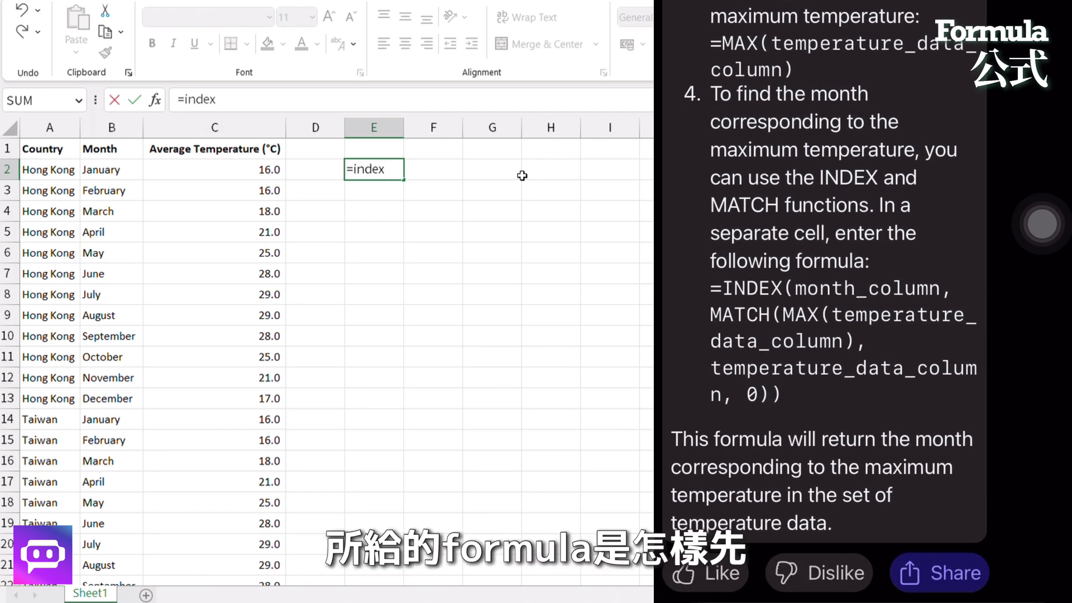
type("x")
key("BackSpace")
type("(")
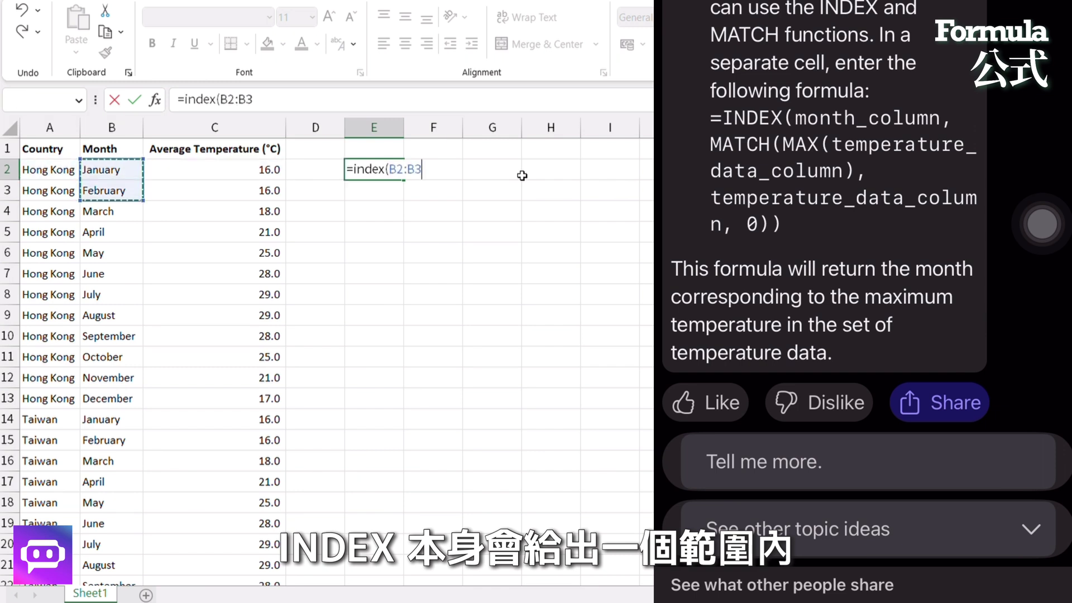
key("shift+Down")
key("shift+Down")
key("shift+Down")
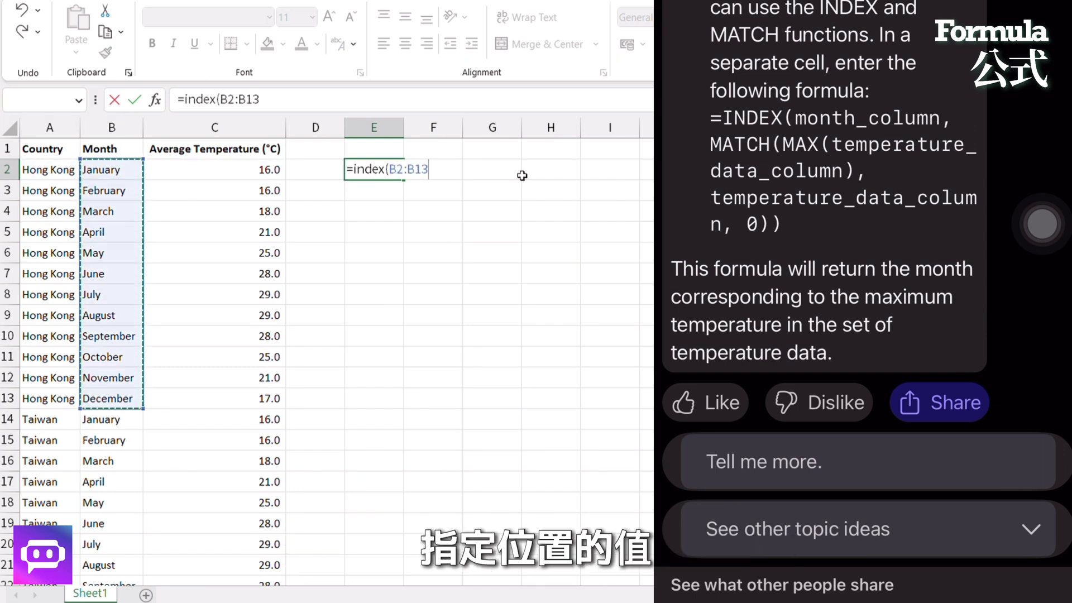
key("BackSpace")
type(",match")
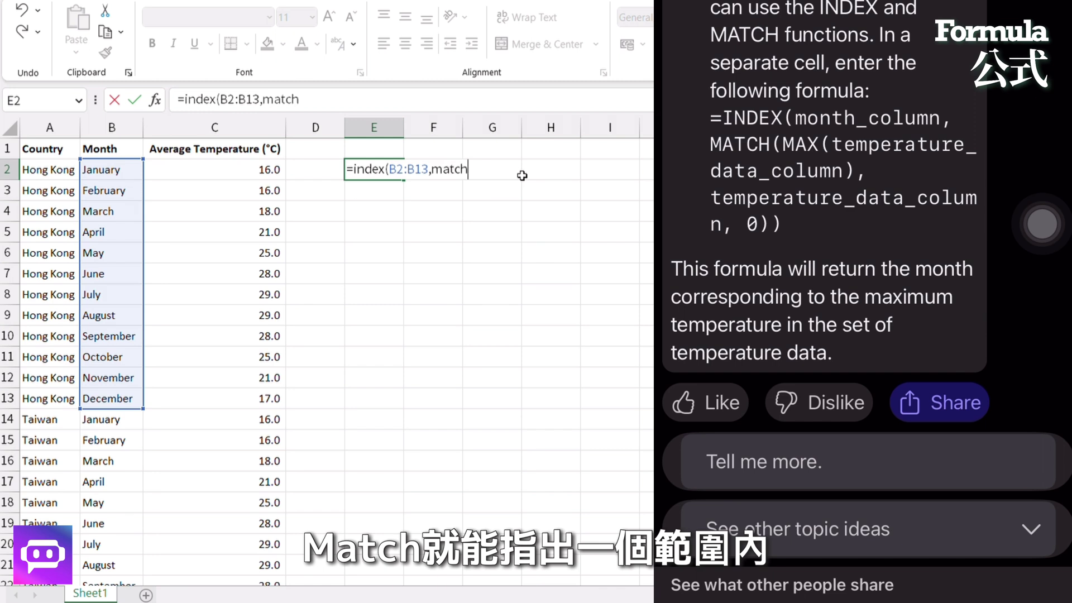
type("(max(D2")
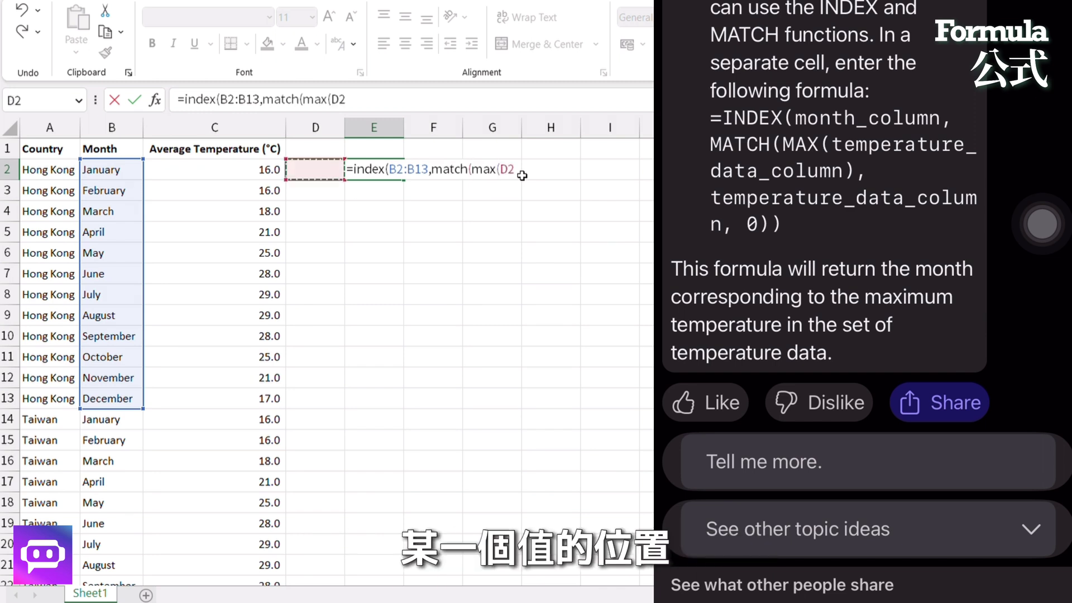
key("Left")
key("Left")
key("shift+Down")
key("shift+Down")
key("shift+Down")
key("shift+Down")
key("shift+Down")
key("shift+Down")
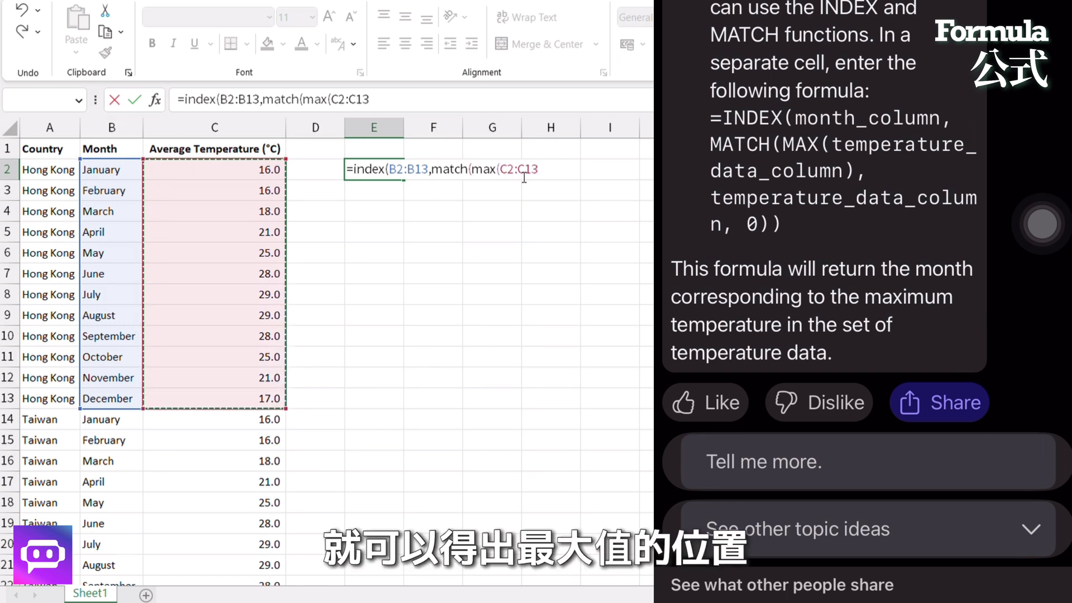
type(",")
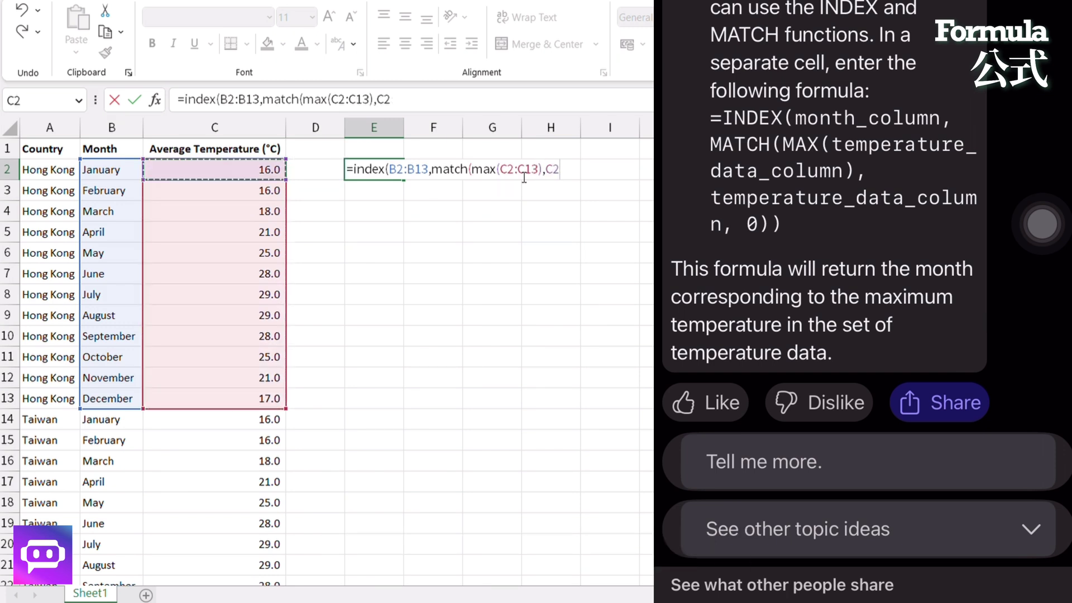
key("shift+Down")
key("shift+Down")
key("shift+Down")
key("shift+Down")
key("shift+Down")
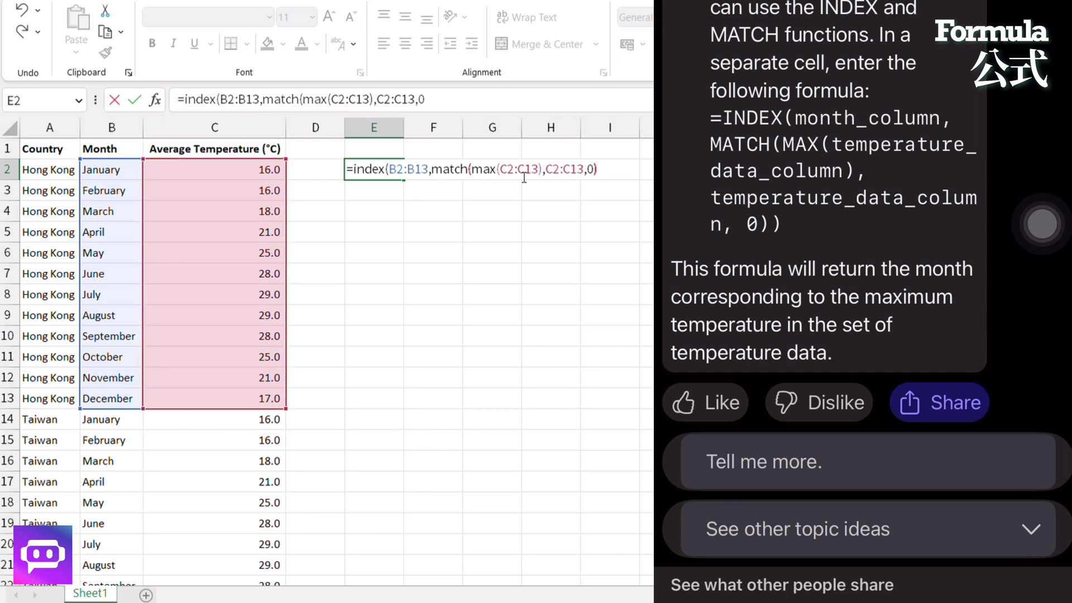
key("Return")
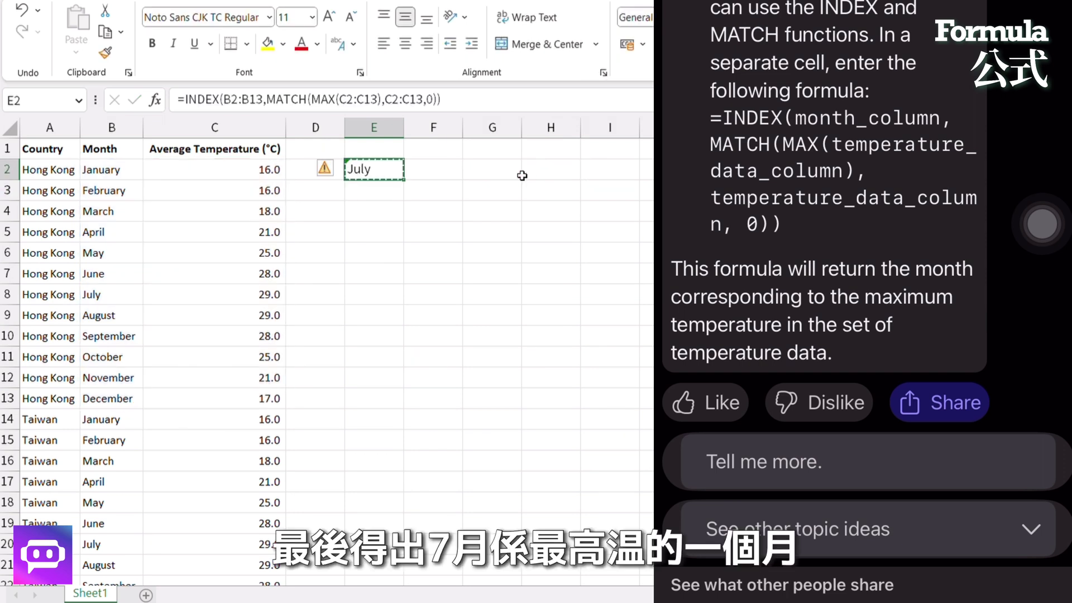
Paste the hottest-month formula into E14 and E26 for the Taiwan and Okinawa blocks.
key("Down")
key("Down")
key("Down")
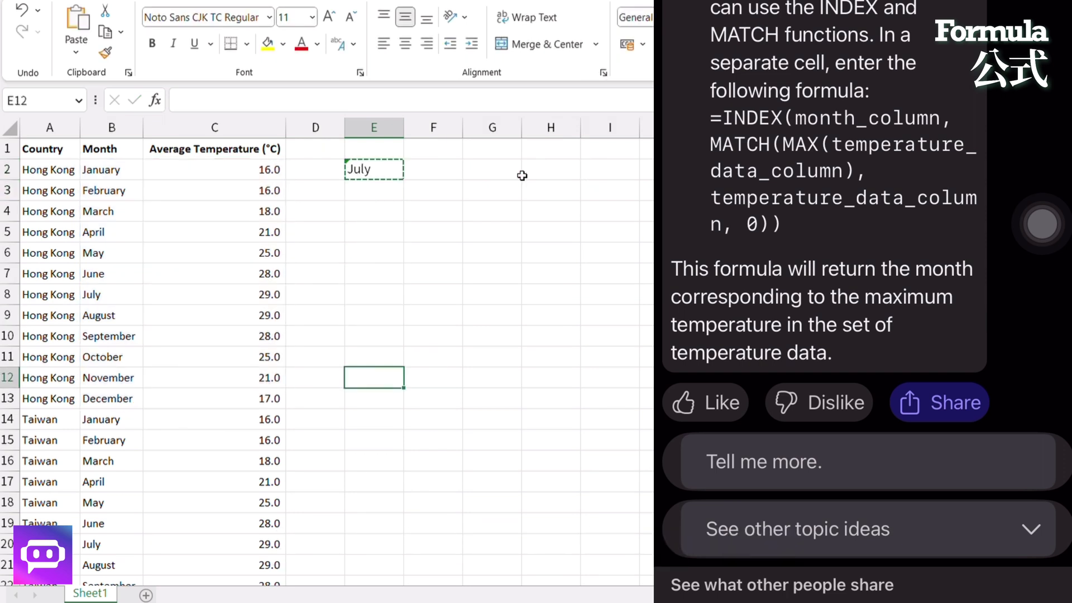
type("July")
key("Down")
key("Down")
key("Down")
key("Down")
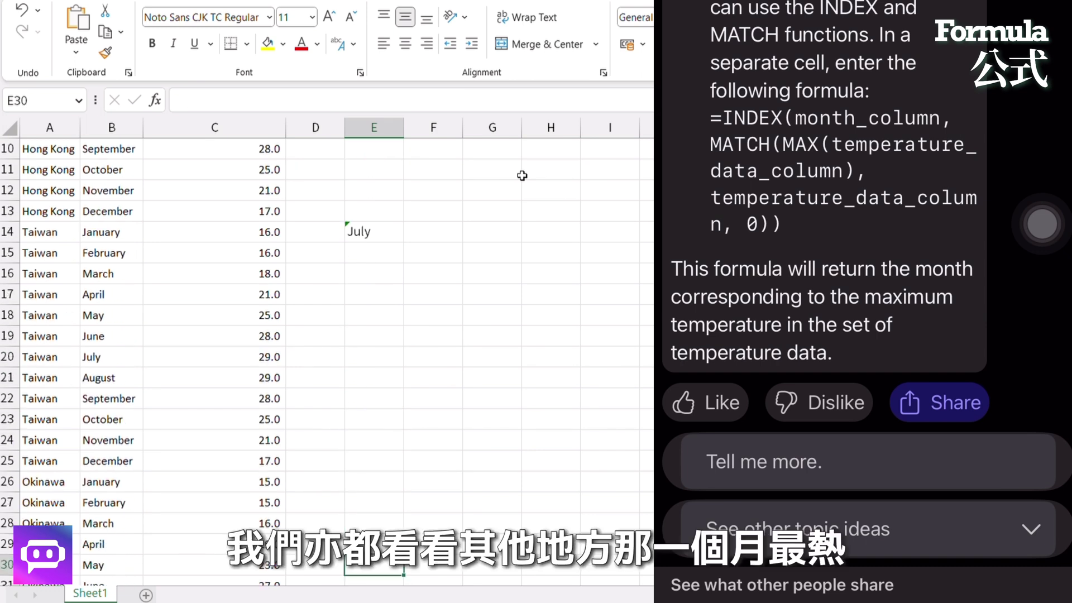
key("Down")
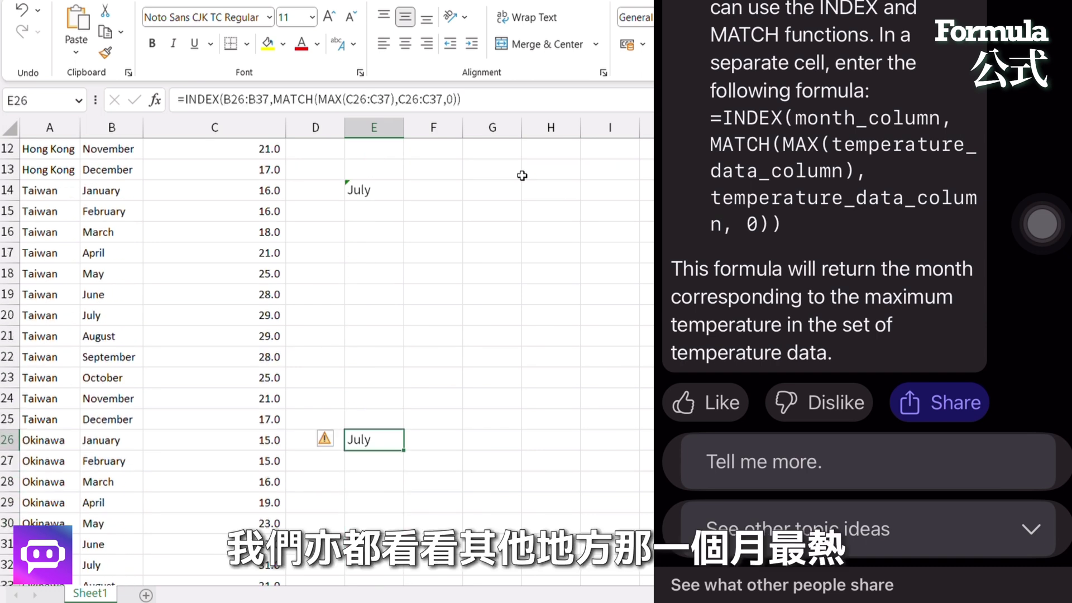
Enter =MAX(C2:C13) in F2, showing 29.0, and copy it to F14.
key("Right")
key("ctrl+Up")
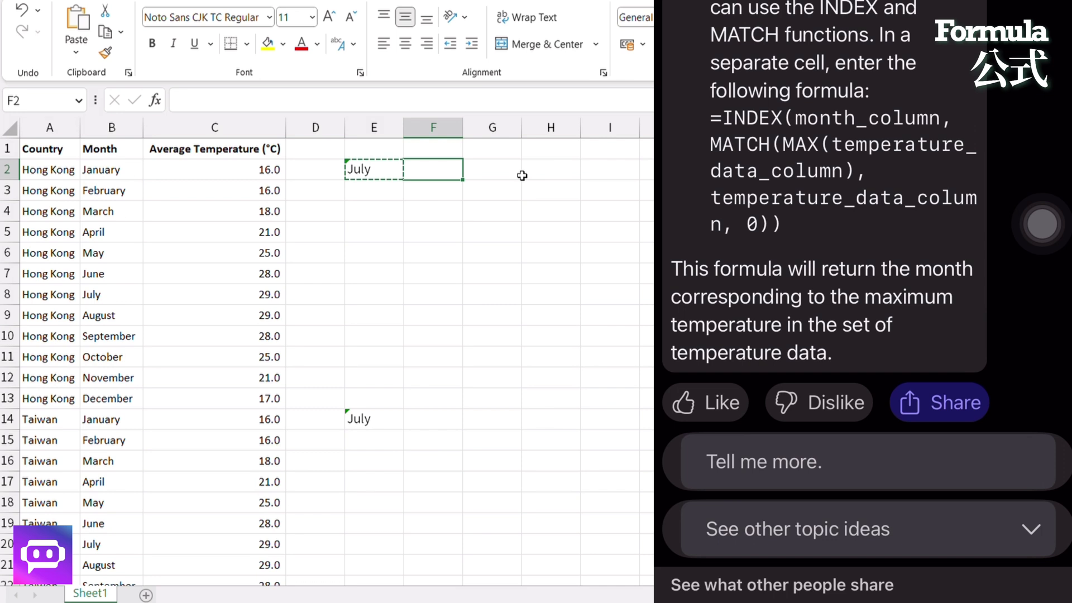
type("=max(D2")
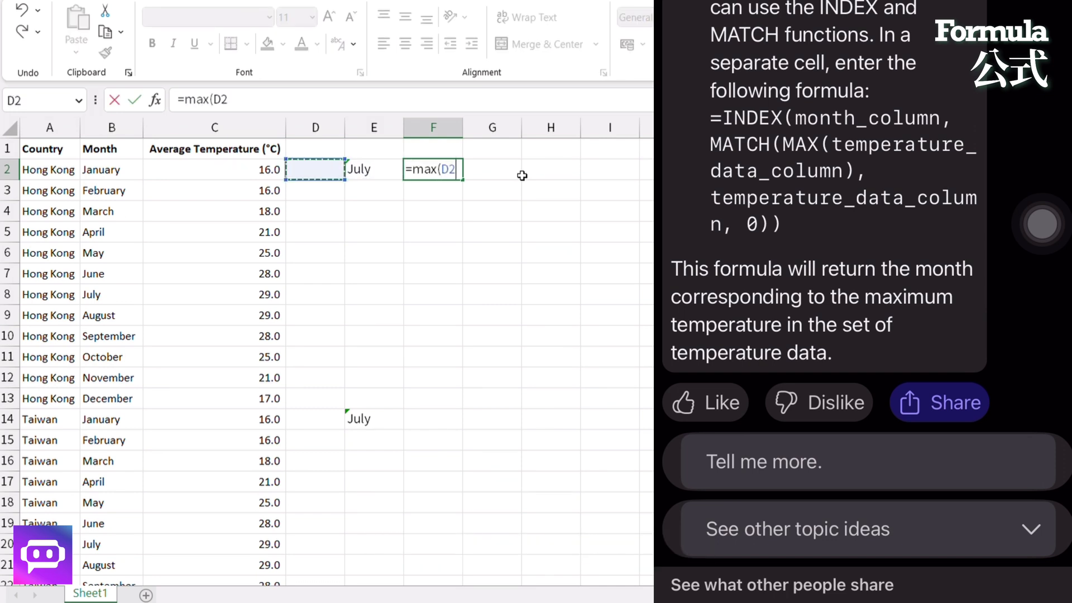
key("Left")
key("ctrl+shift+Down")
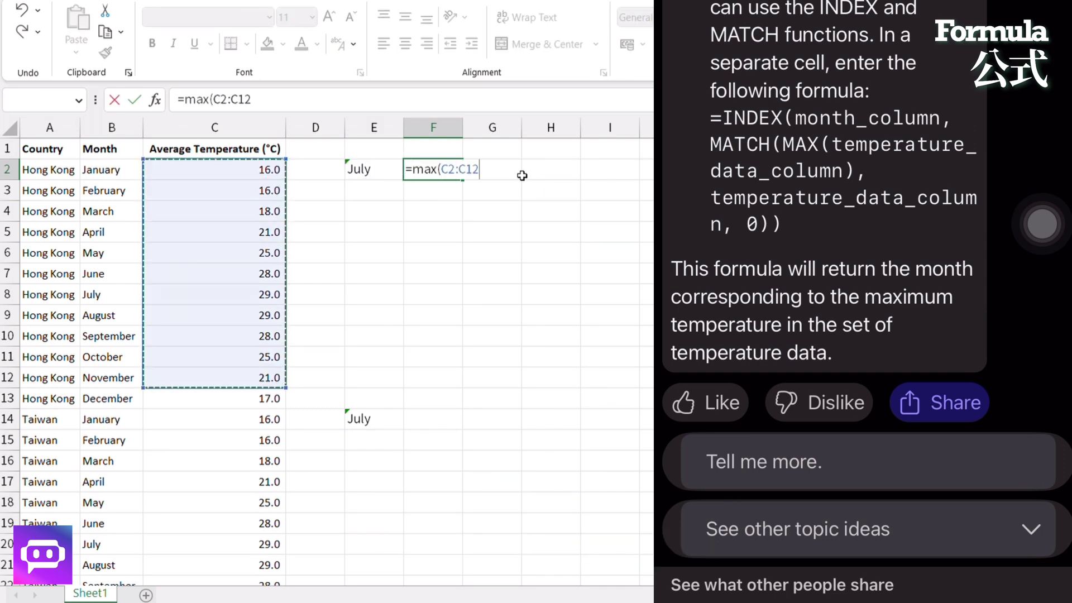
key("ctrl+Return")
key("ctrl+c")
key("ctrl+v")
Copy E2's INDEX/MATCH formula text into E3.
key("F2")
key("shift+Home")
key("ctrl+c")
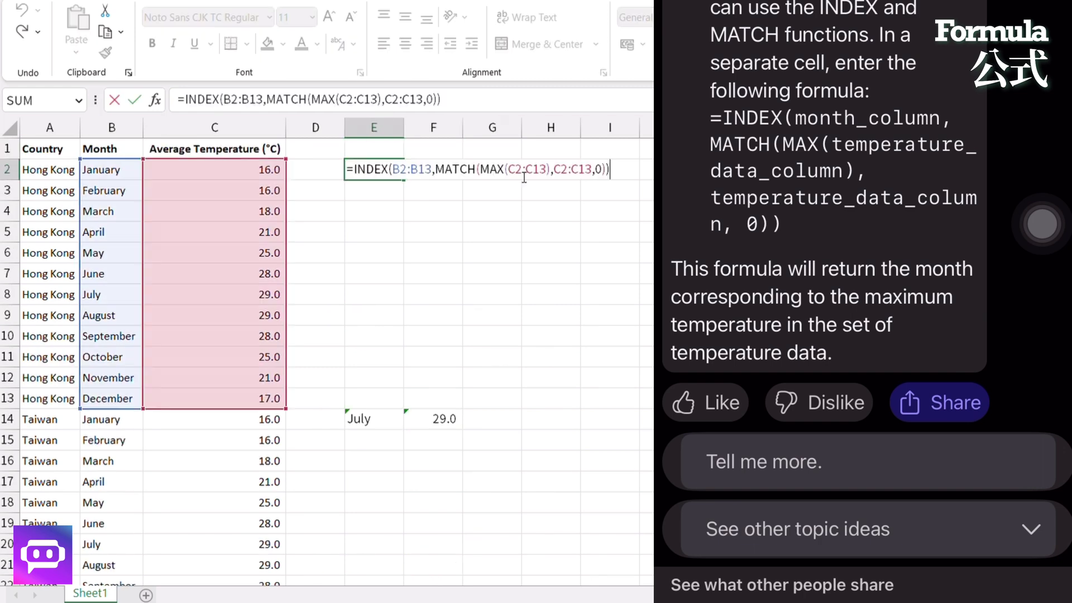
key("Return")
key("F2")
key("ctrl+v")
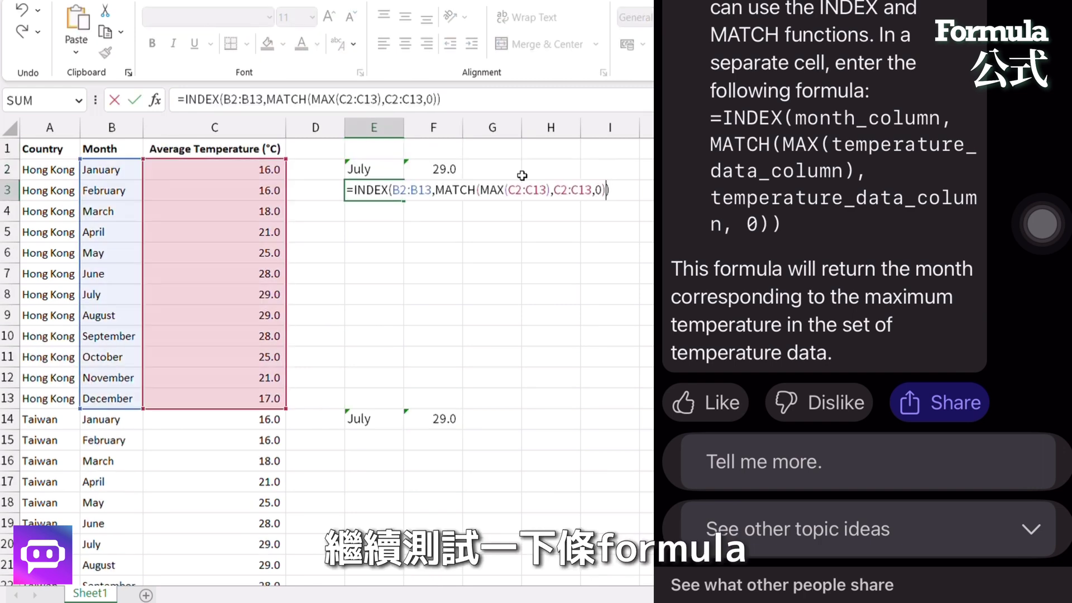
Change E3's formula from MAX to MIN and enter =MIN(C2:C13) in F3, giving January at 16.0.
key("Left")
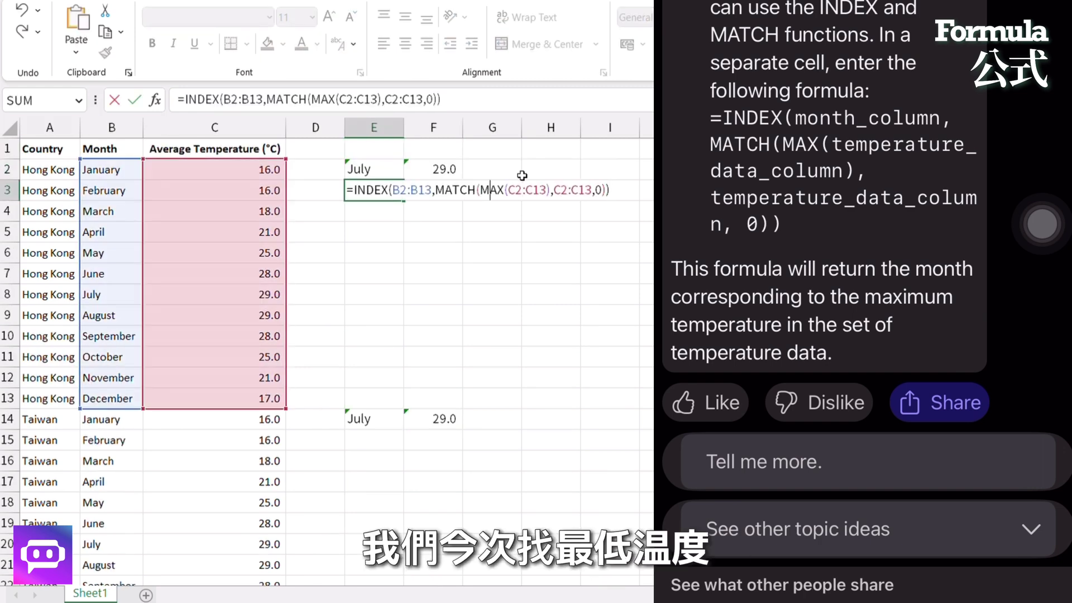
type("IN")
key("Return")
type("=min(C2")
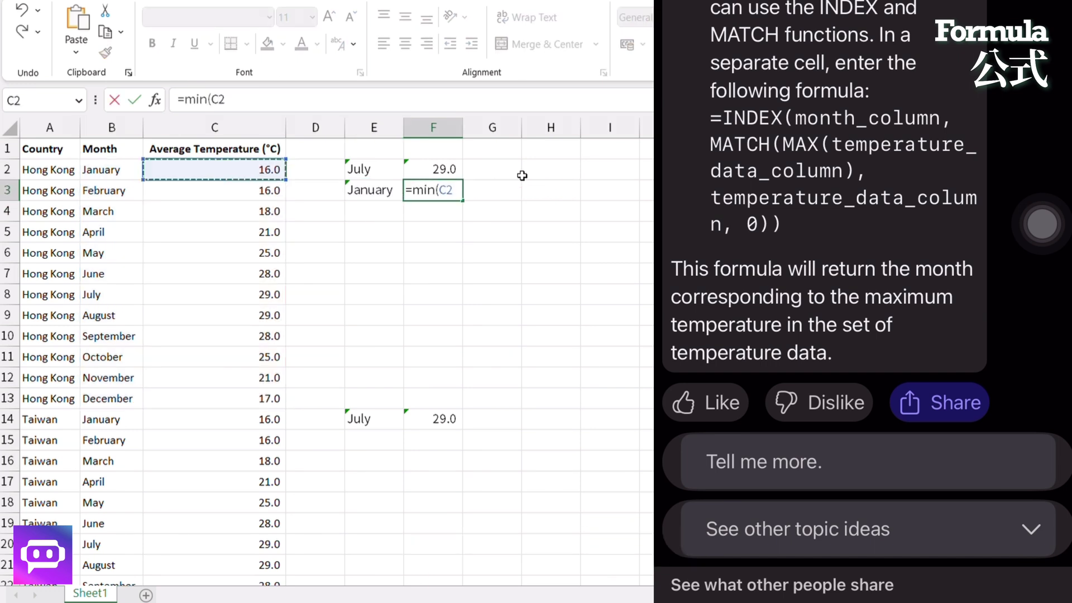
key("shift+Down")
key("shift+Down")
key("shift+Down")
key("shift+Down")
key("shift+Down")
key("shift+Down")
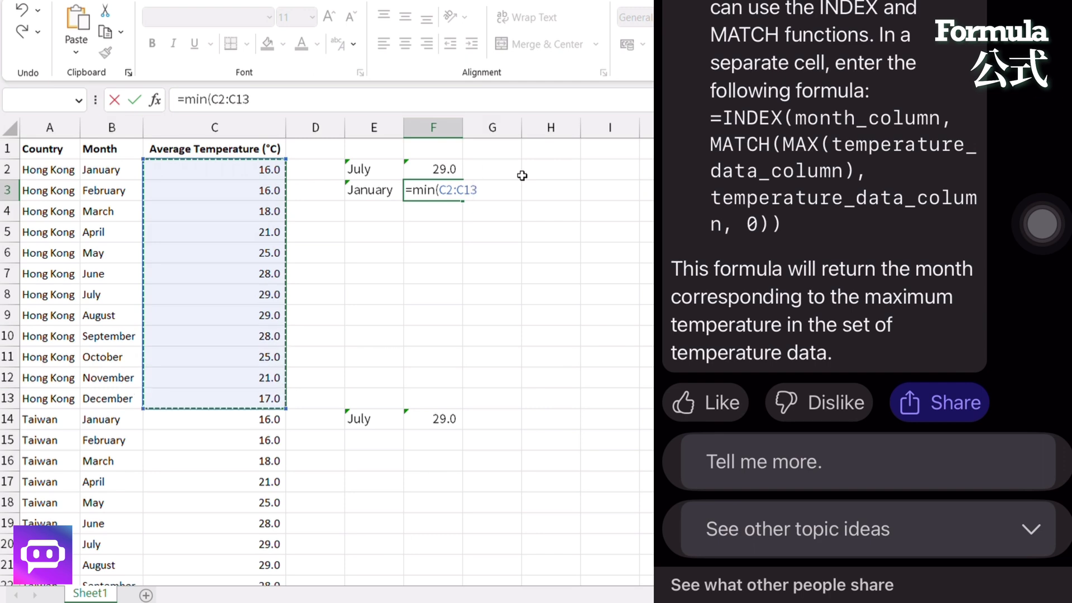
key("Return")
key("Up")
Copy the minimum formulas E3:F3 down to the Taiwan block and return to A1.
key("Left")
key("shift+Right")
key("ctrl+c")
key("ctrl+Down")
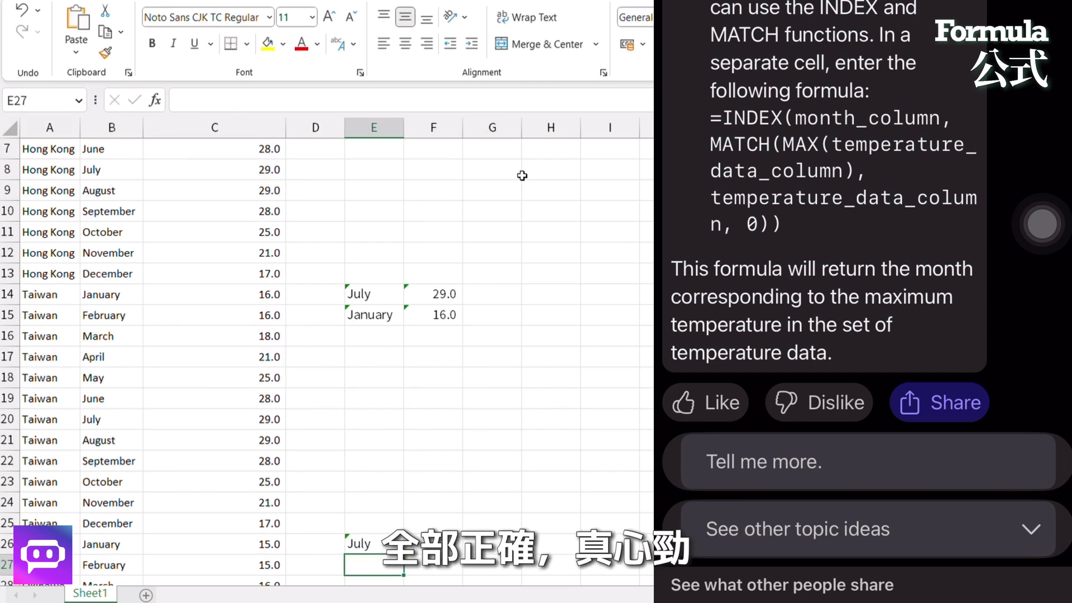
key("ctrl+Up")
key("ctrl+Up")
key("shift+Right")
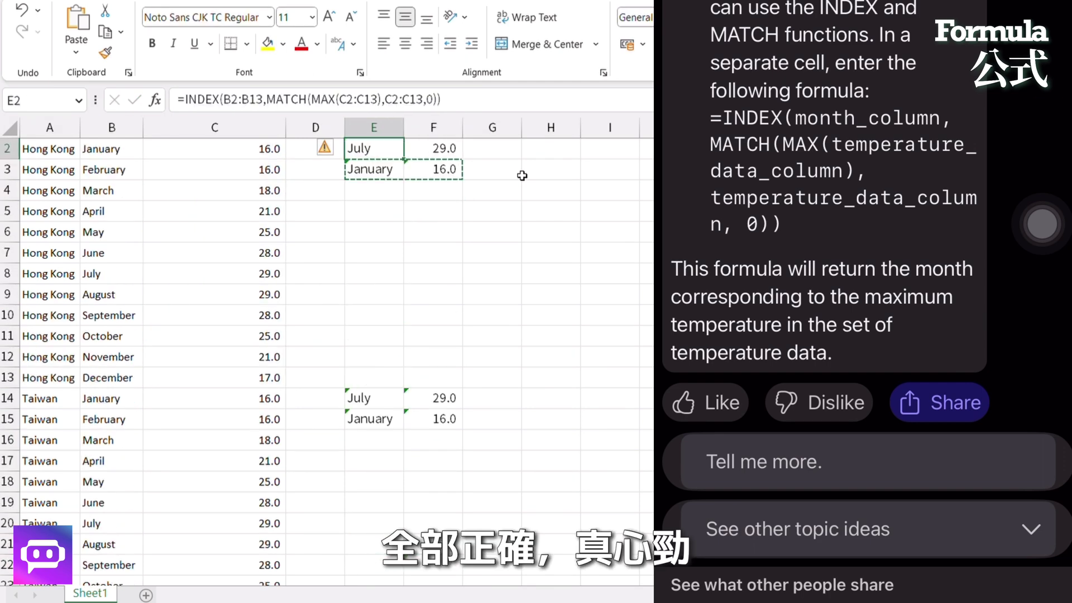
key("ctrl+c")
key("Up")
key("Up")
key("Home")
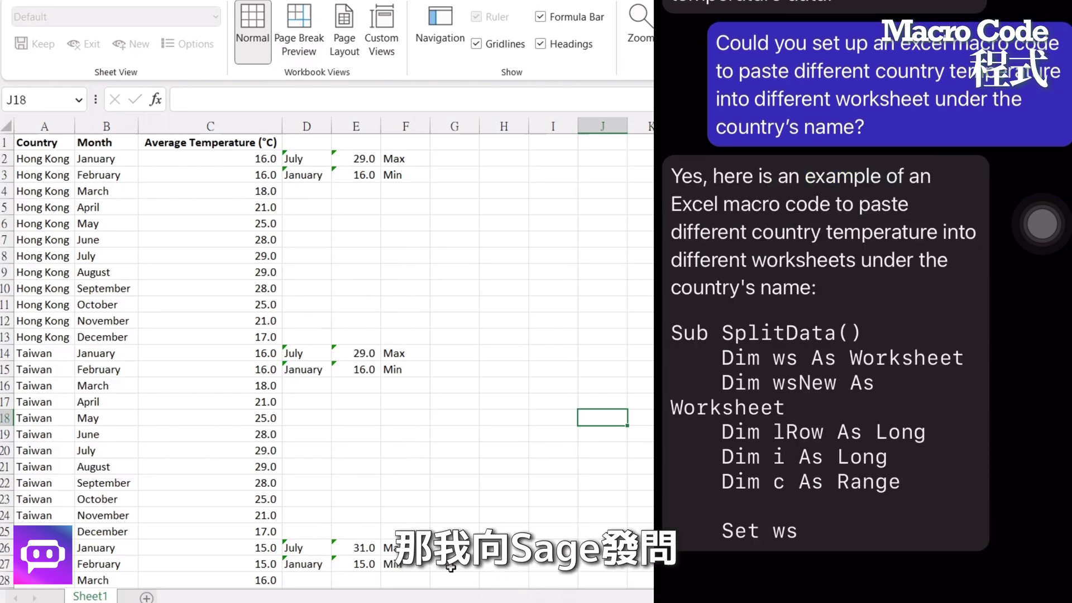
Open the VBA code view for Sheet1 from its tab's context menu.
left_click(463, 267)
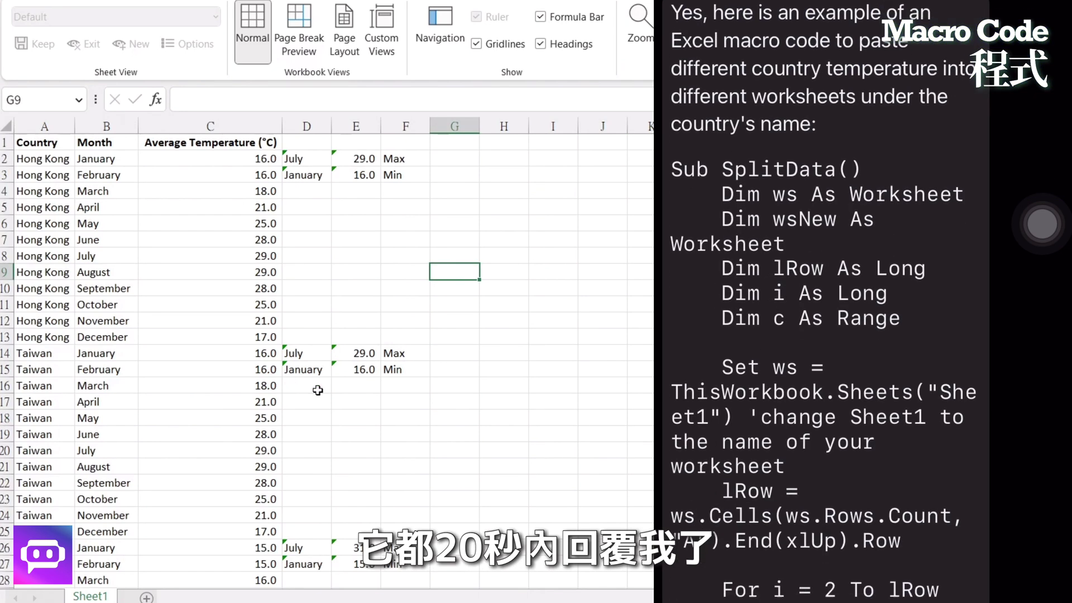
right_click(104, 594)
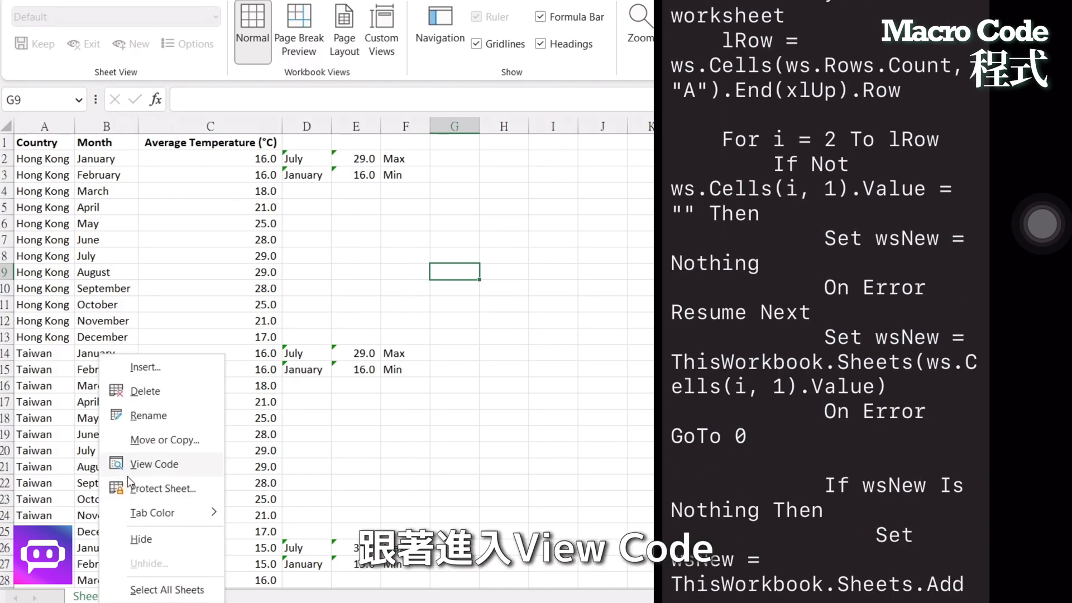
left_click(155, 465)
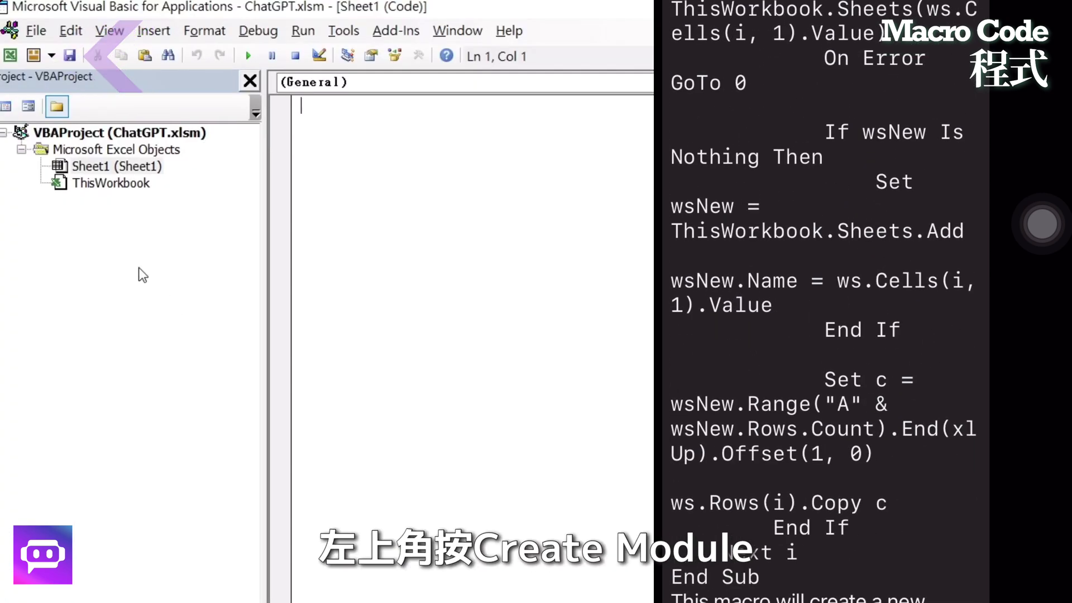
Insert a new module, paste the SplitData macro, and run it.
left_click(51, 54)
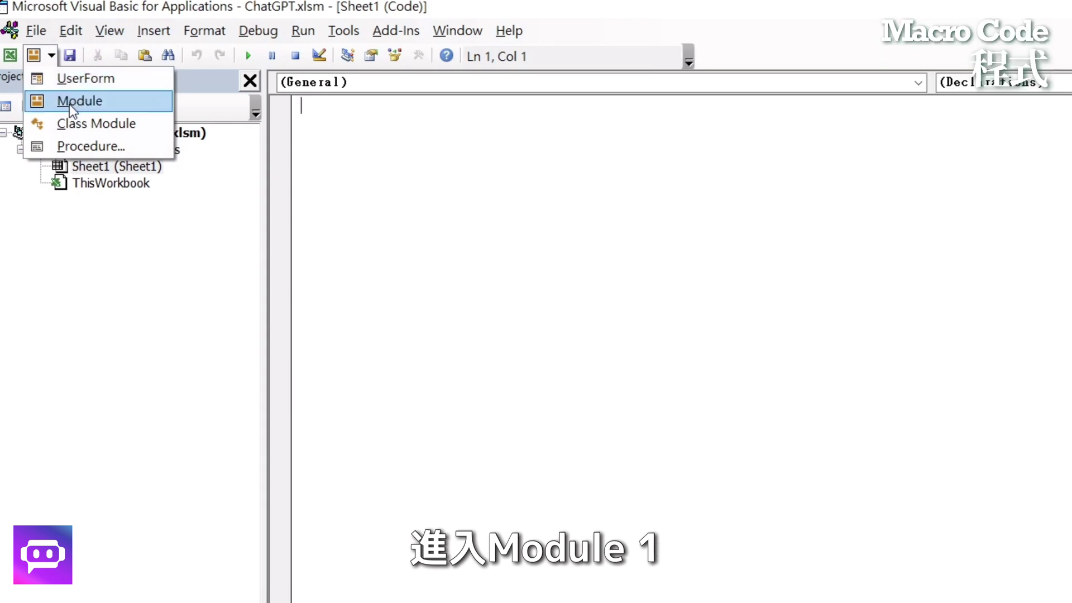
left_click(69, 104)
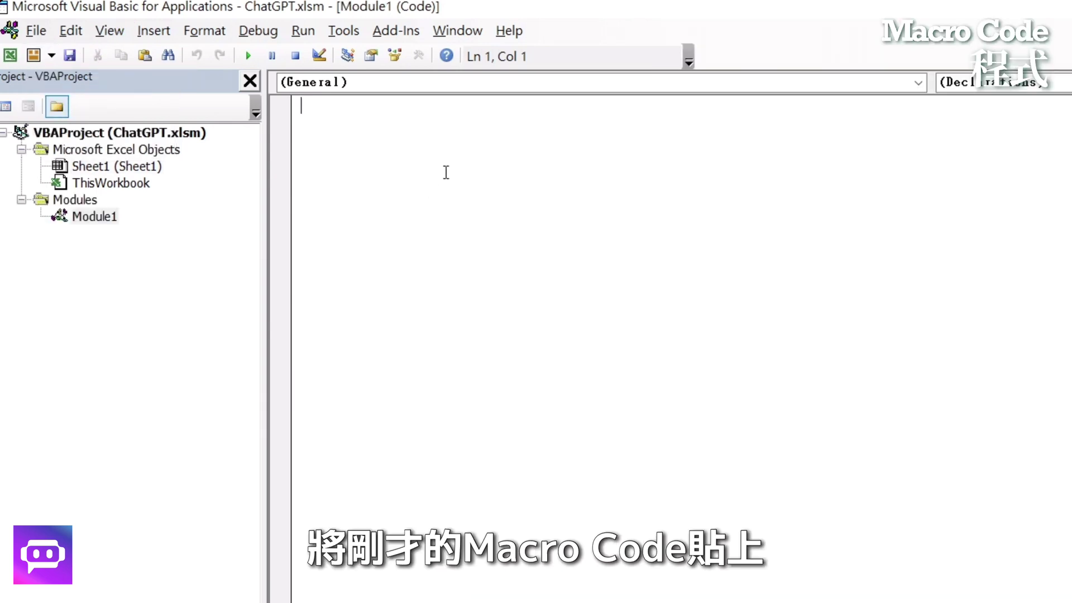
key("ctrl+v")
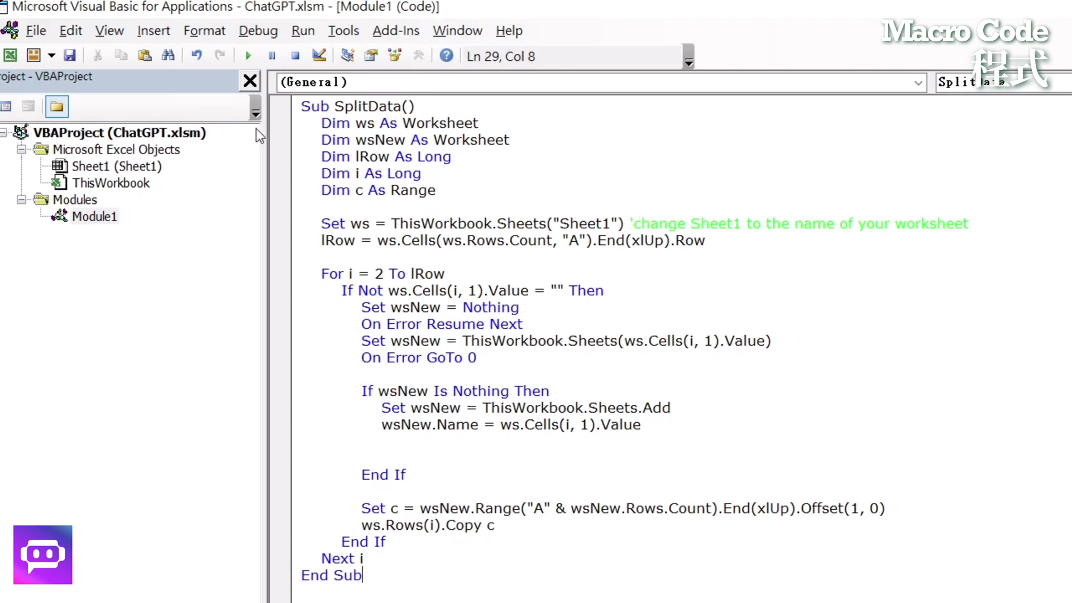
left_click(247, 56)
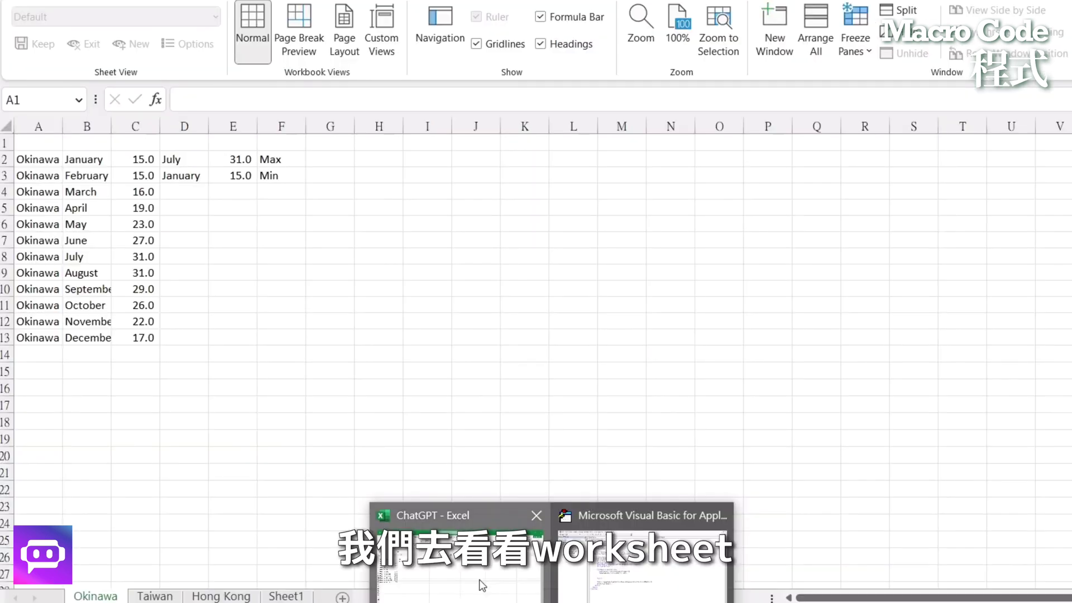
left_click(481, 585)
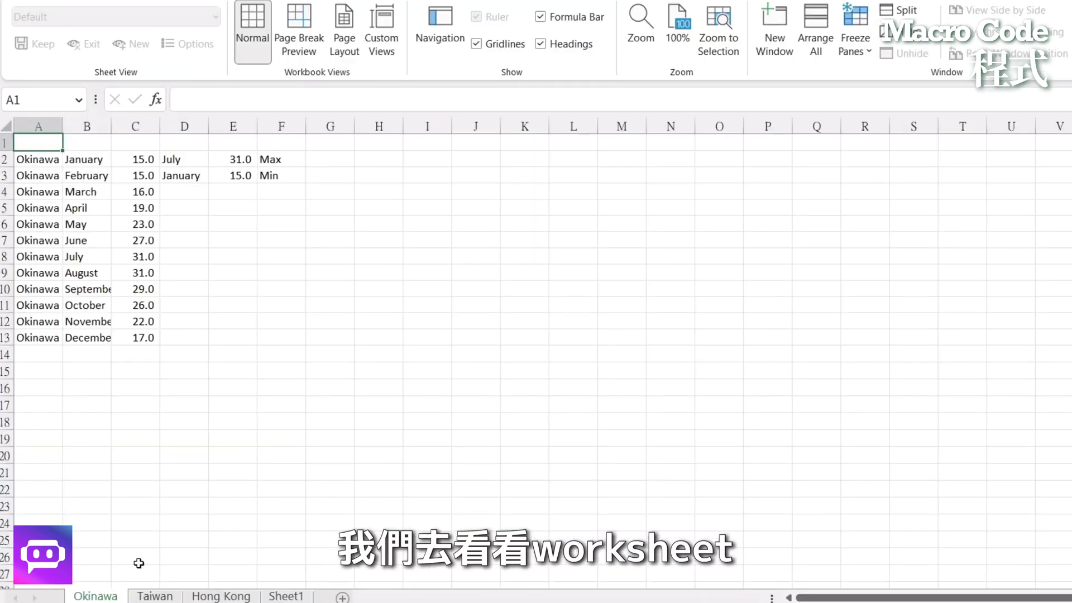
Check the Okinawa, Taiwan and Hong Kong sheets' data, then go back to the macro code.
left_click(104, 140)
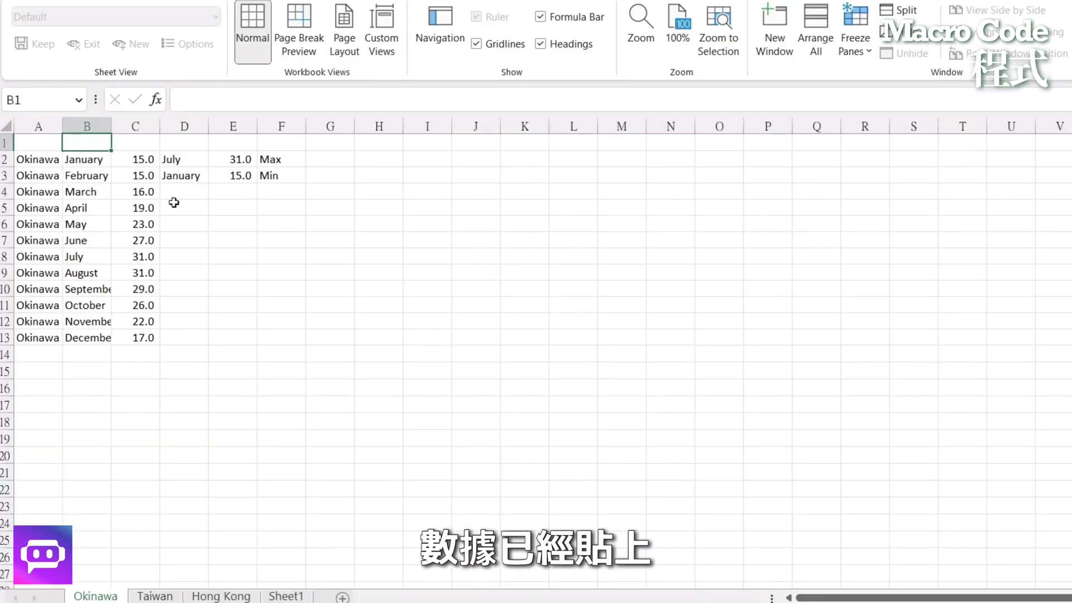
left_click(172, 598)
key("ctrl+Page_Down")
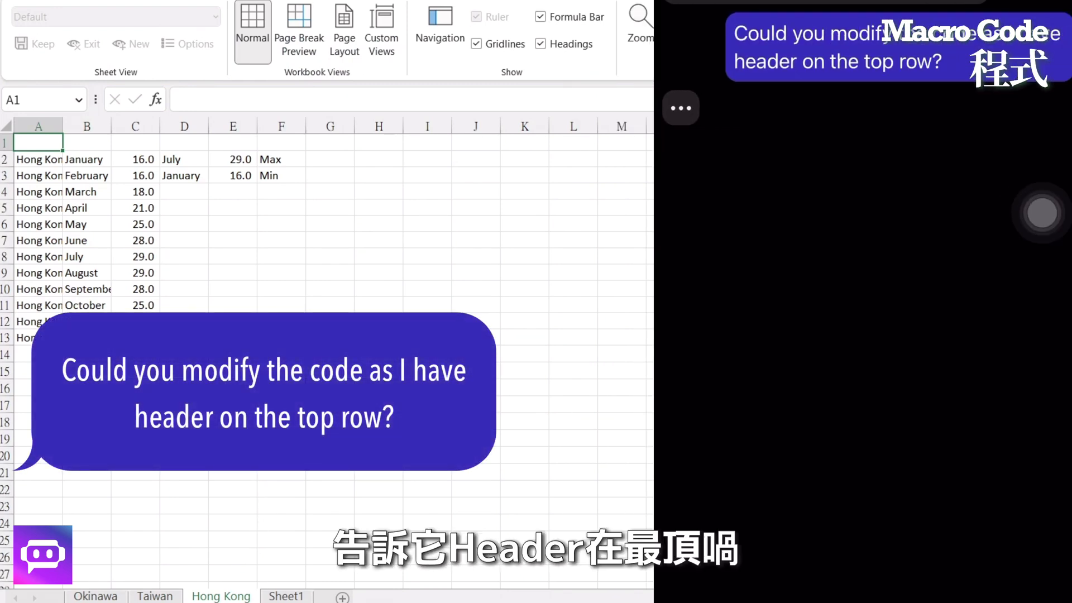
left_click(619, 578)
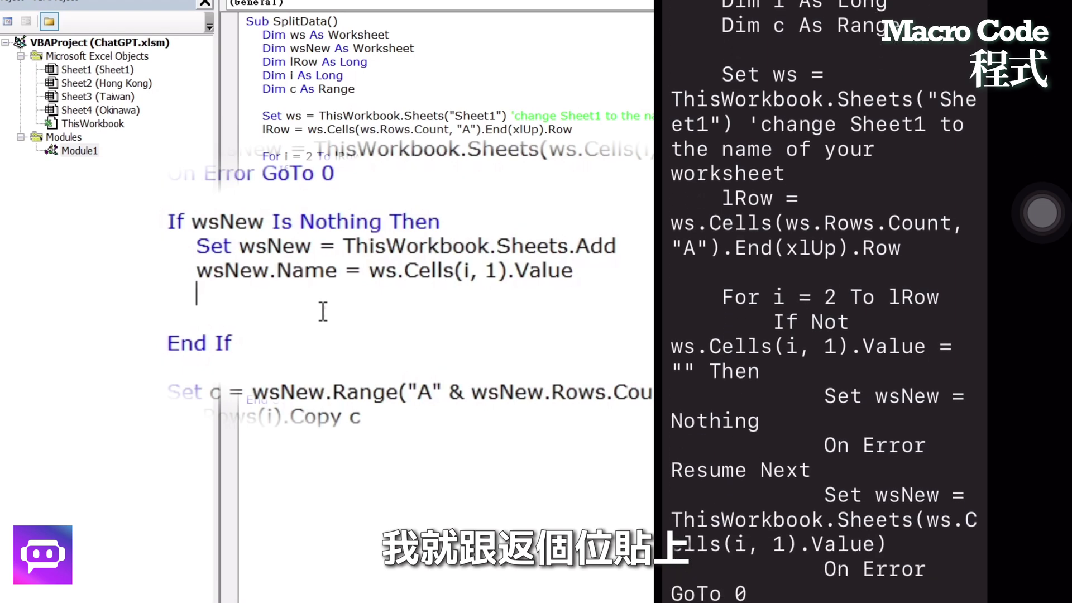
Add the ws.Rows(1).Copy header line to the macro and delete the Okinawa sheet.
key("ctrl+v")
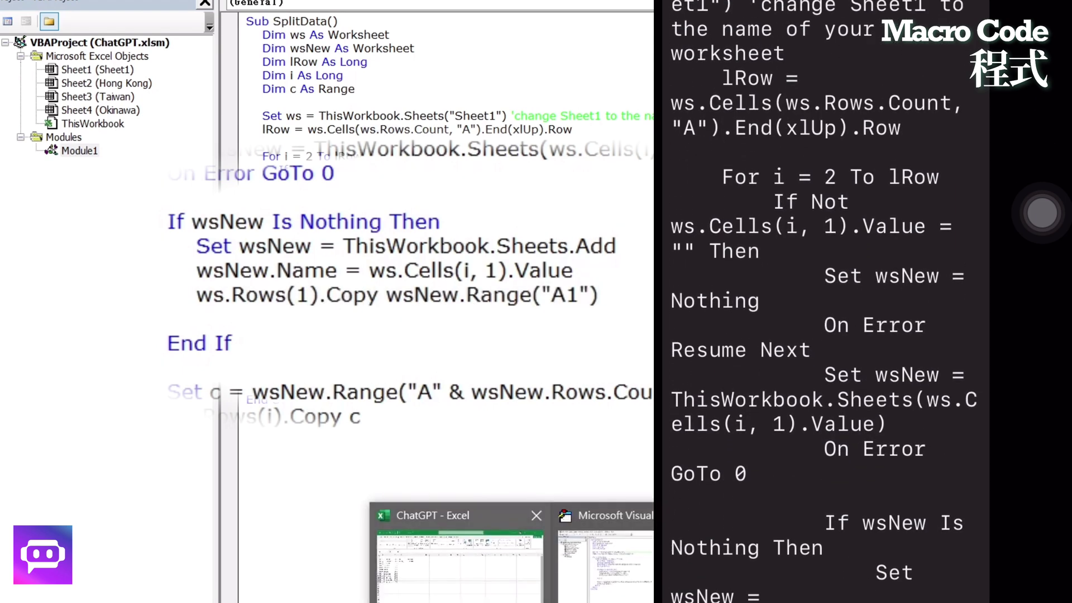
left_click(477, 590)
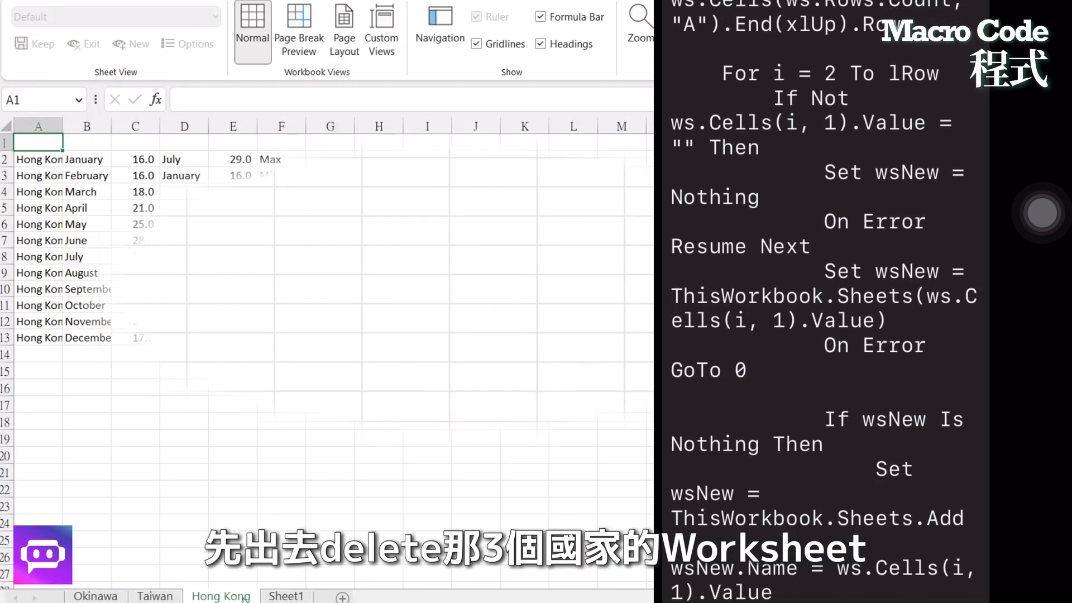
right_click(111, 597)
left_click(156, 362)
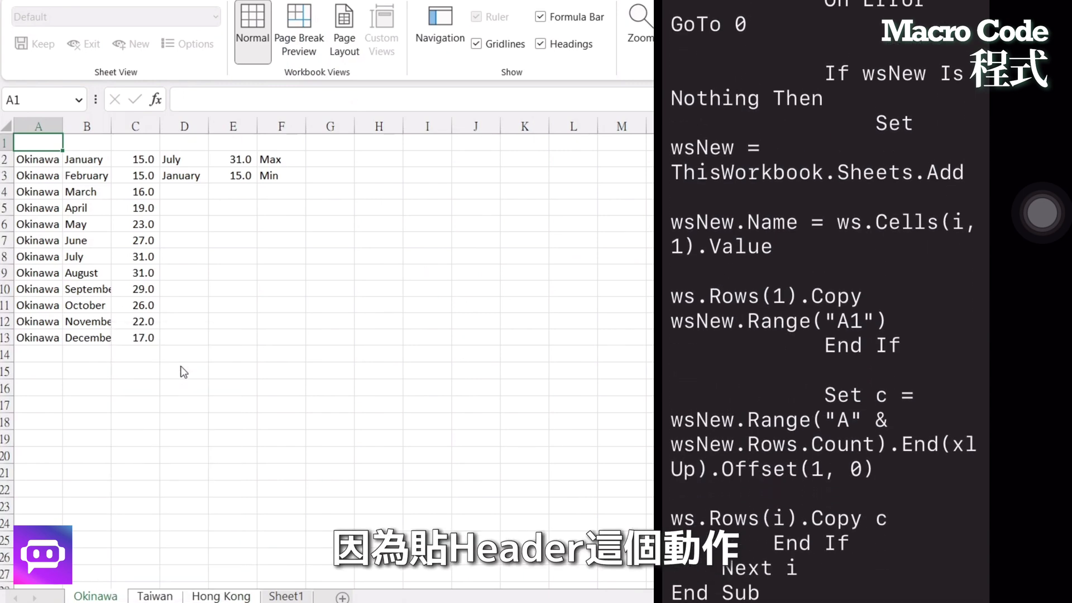
left_click(619, 336)
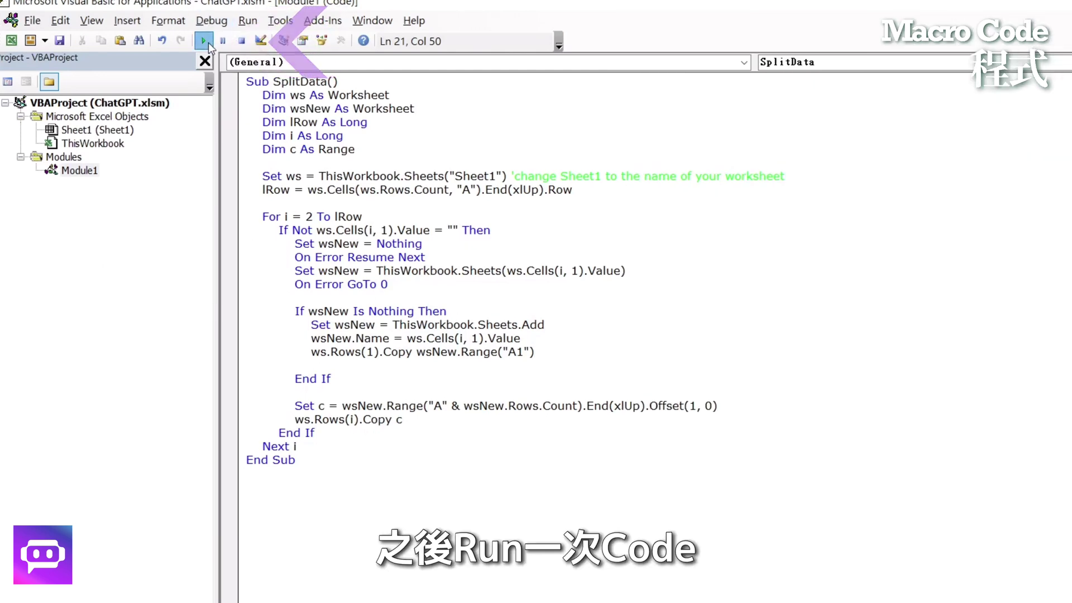
Rerun the updated SplitData macro and confirm the Hong Kong sheet has the header row.
left_click(208, 43)
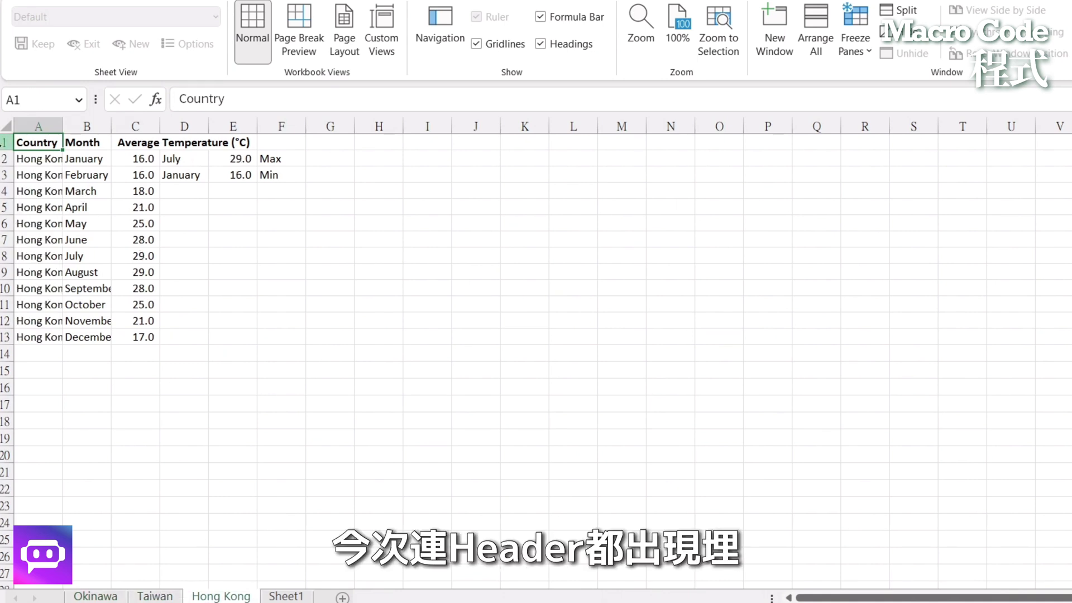
left_click(375, 265)
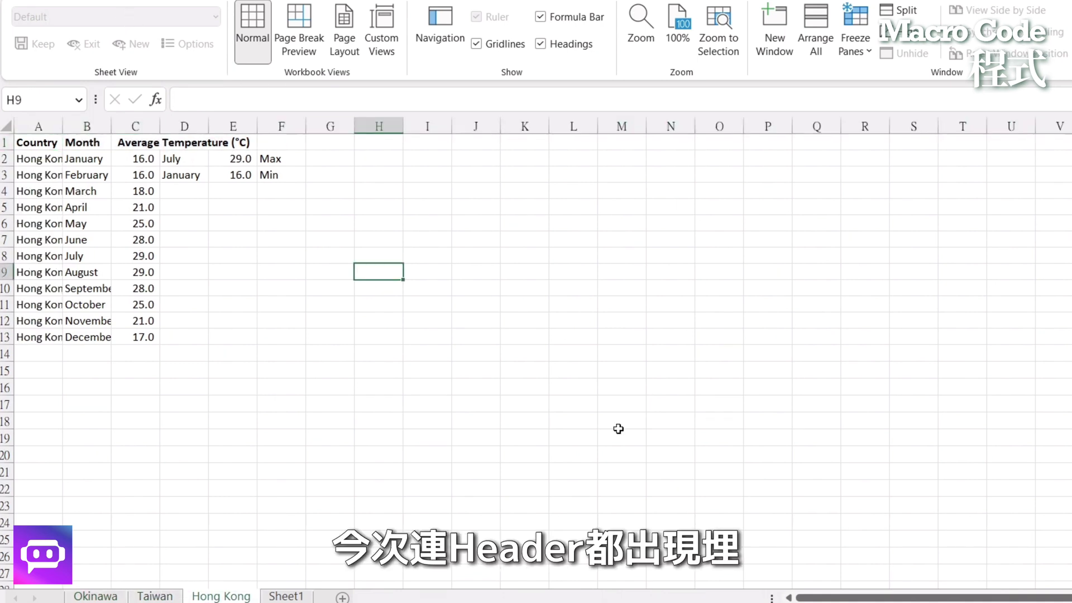